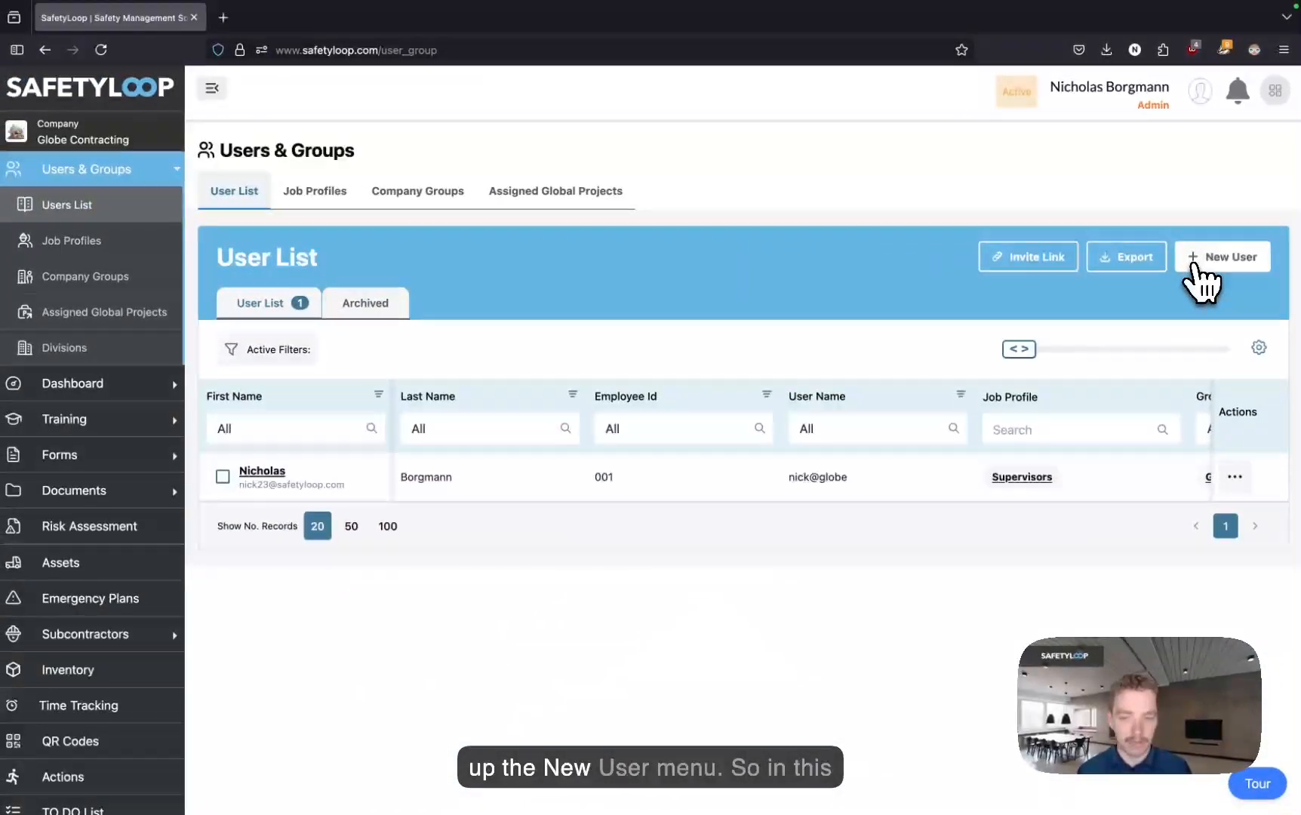
# Step: Start adding a new user and enter the employee's first and last name
pyautogui.click(1203, 280)
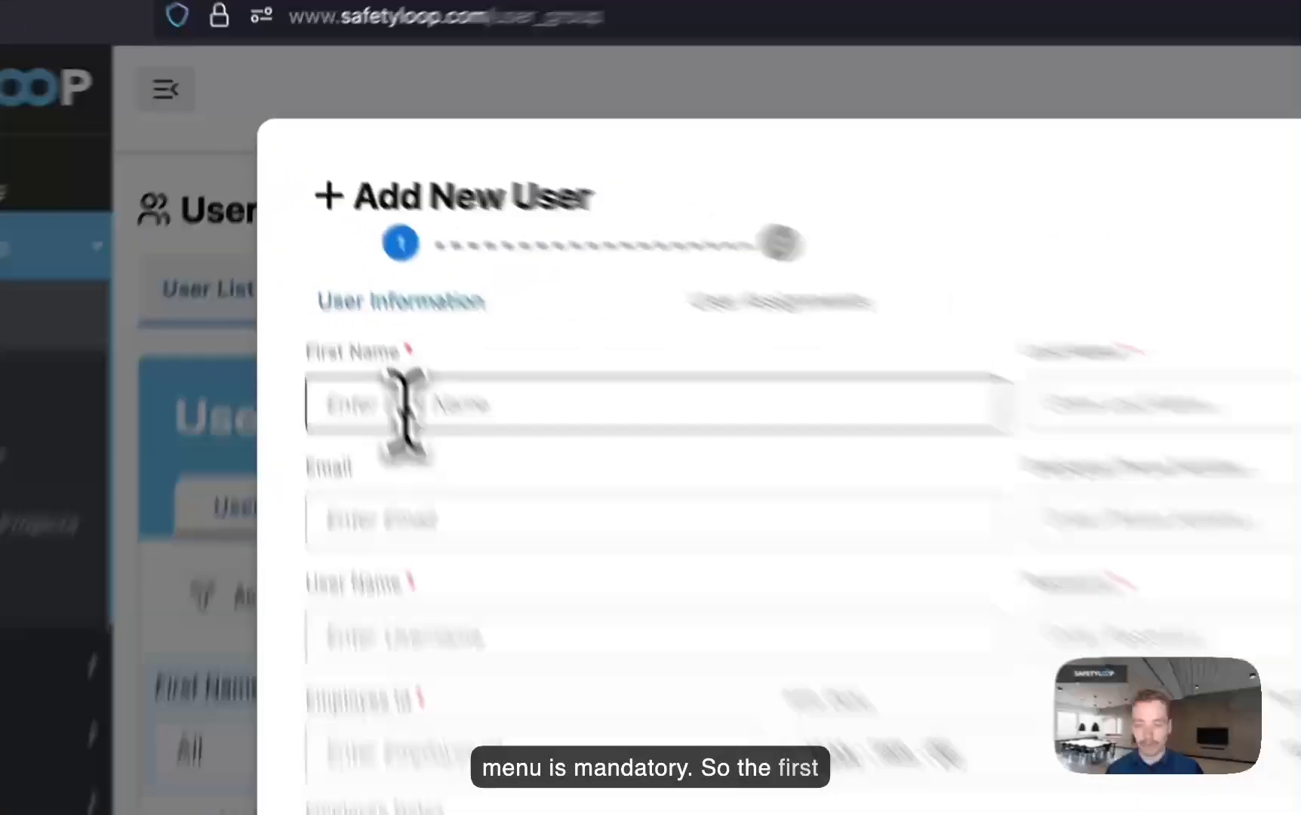
pyautogui.click(336, 254)
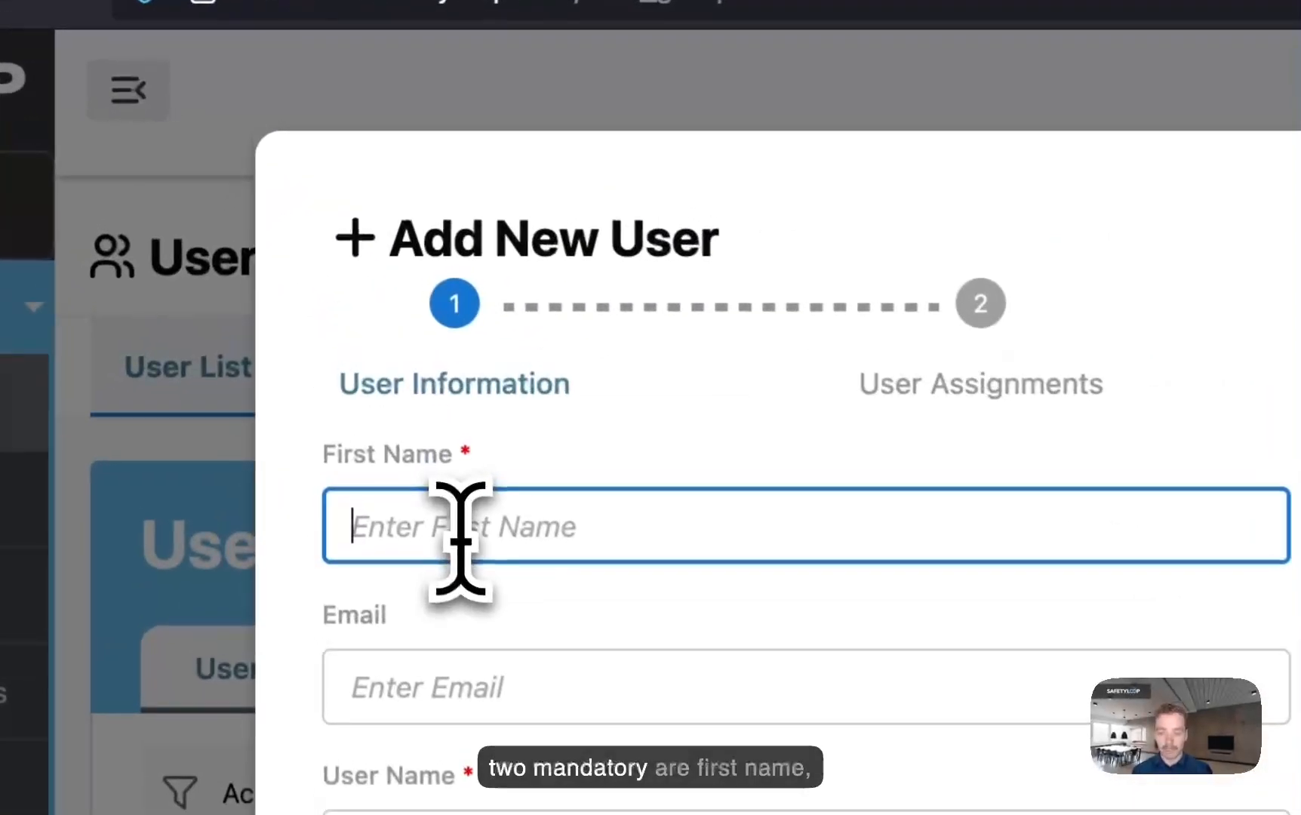
pyautogui.write('John')
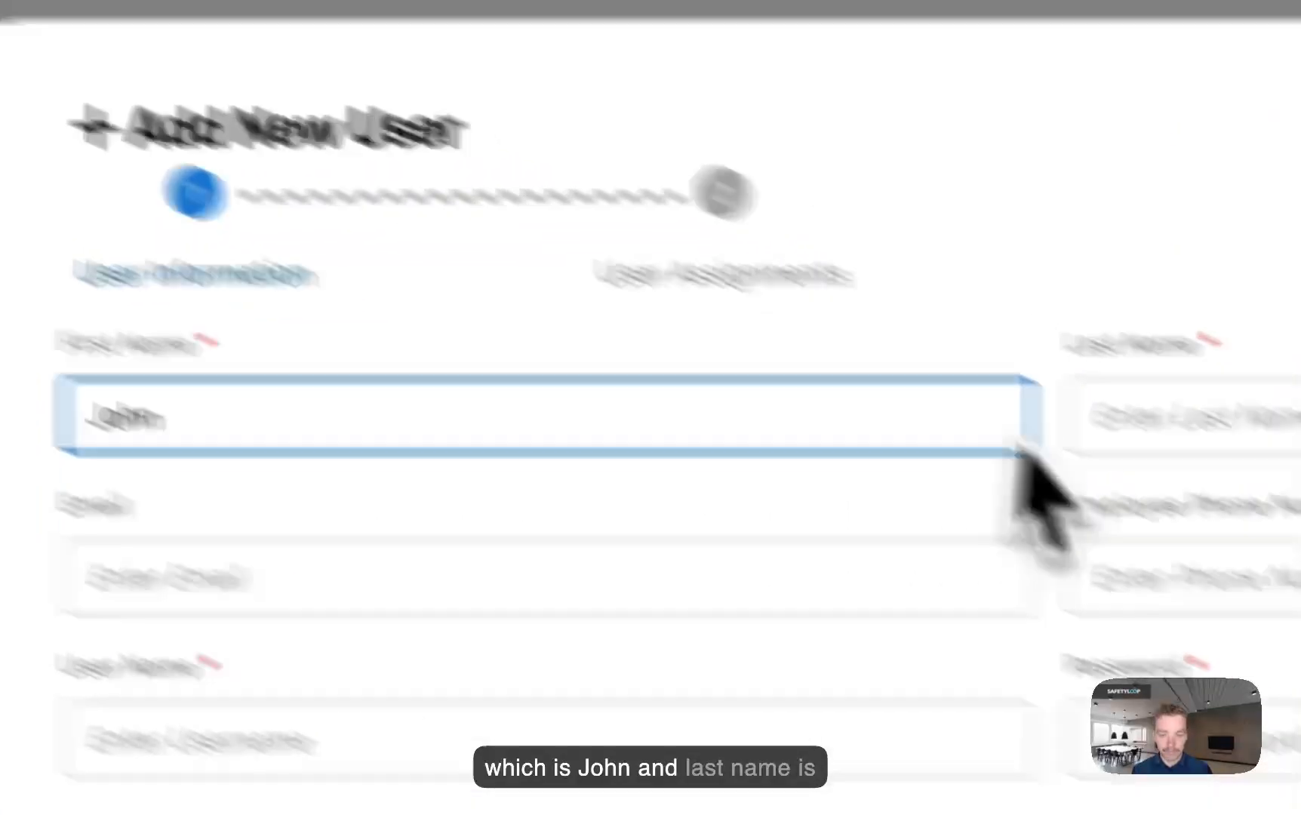
pyautogui.click(1122, 418)
pyautogui.write('Smit')
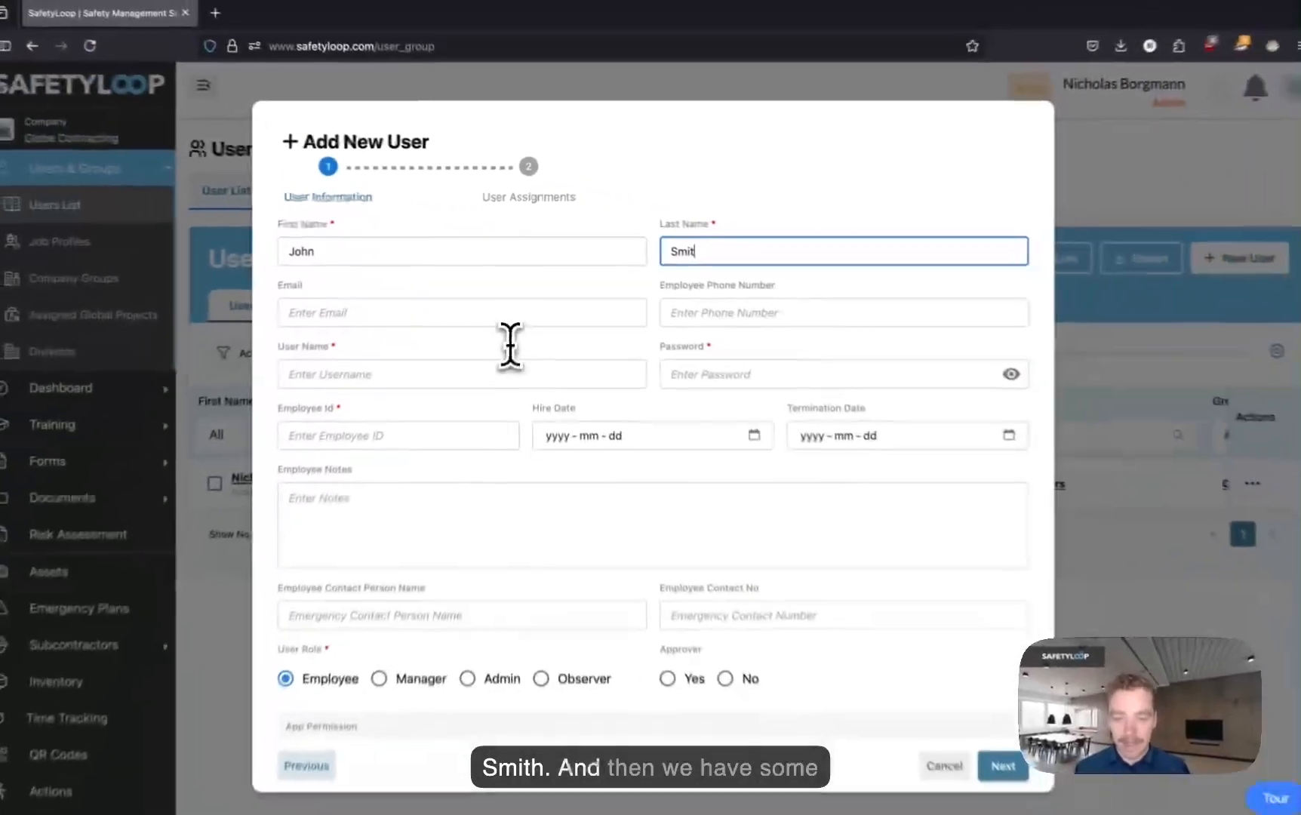
pyautogui.write('h')
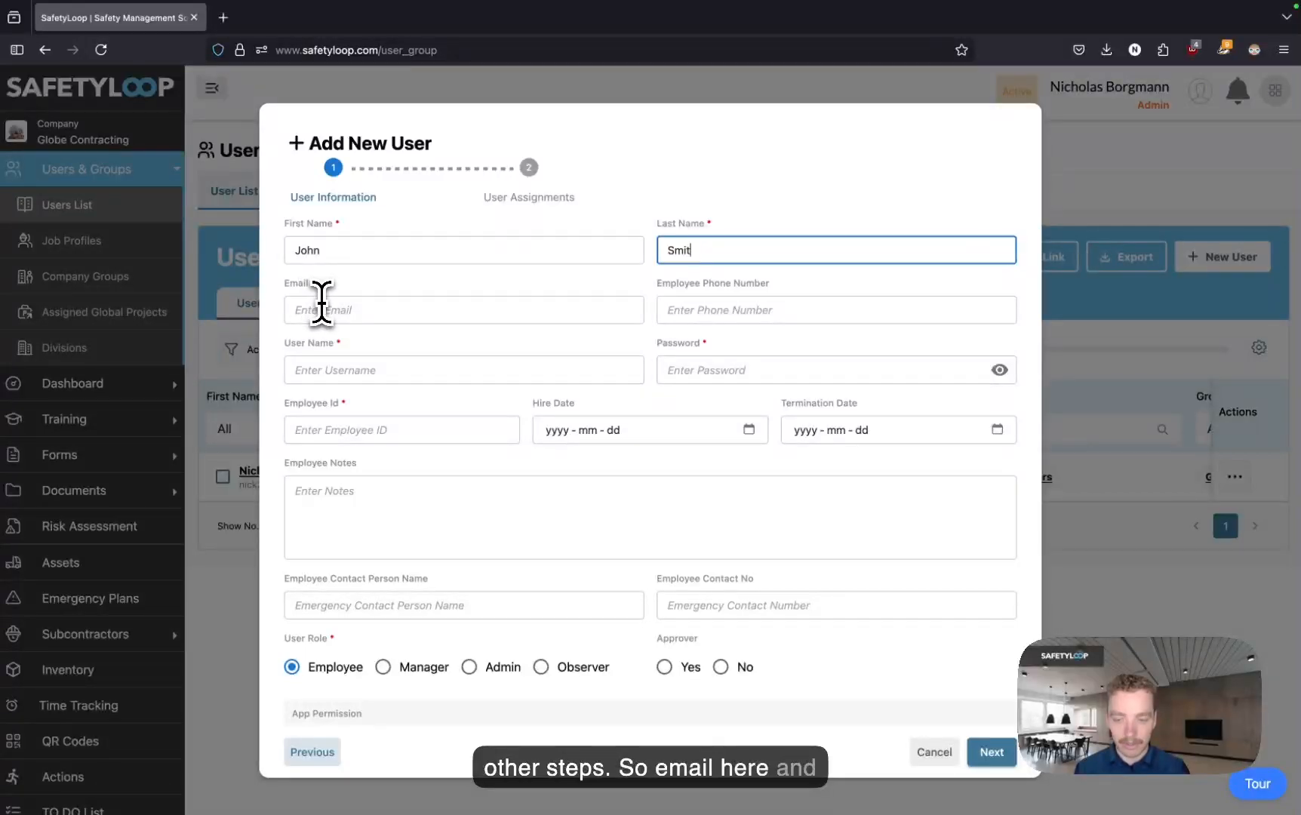
pyautogui.click(322, 309)
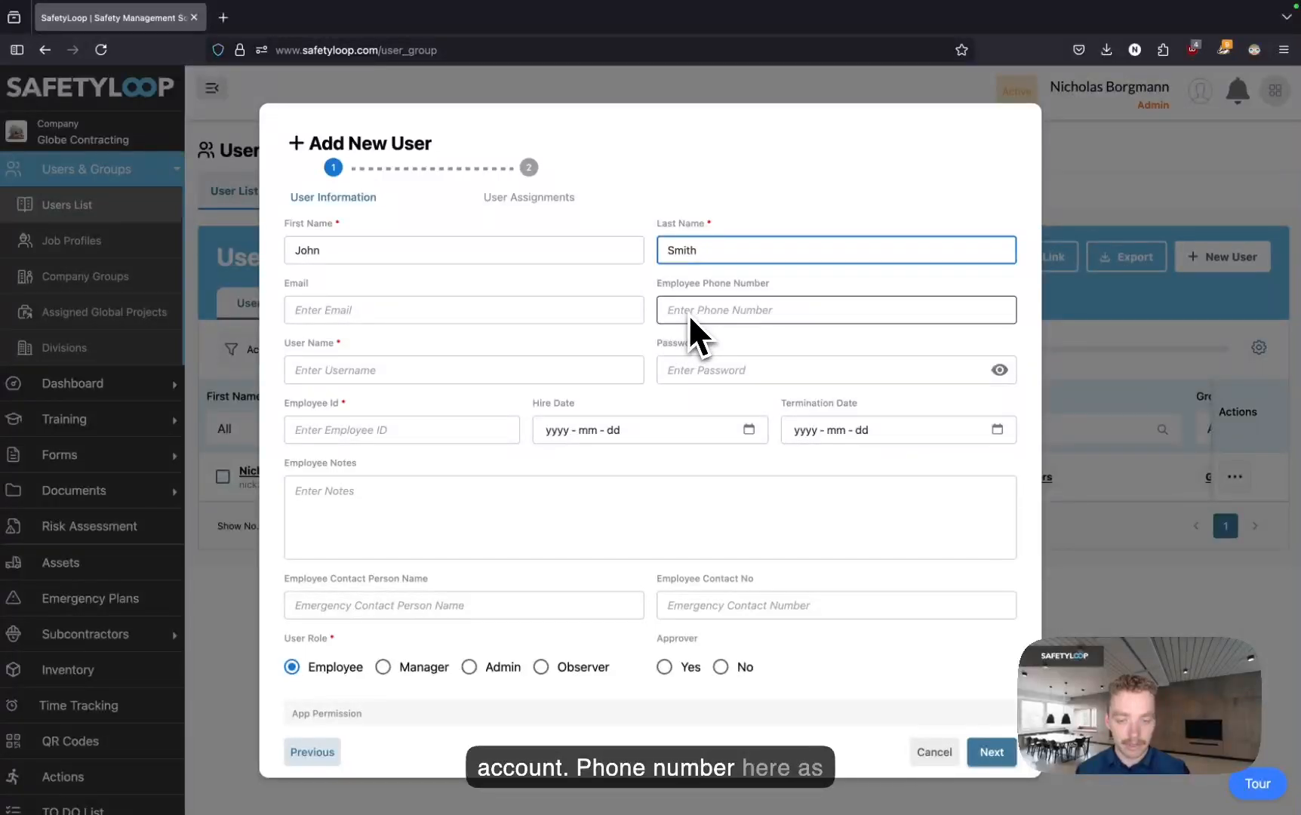
# Step: Fill in the new employee's user name and account password, leaving the email and phone number empty
pyautogui.click(553, 364)
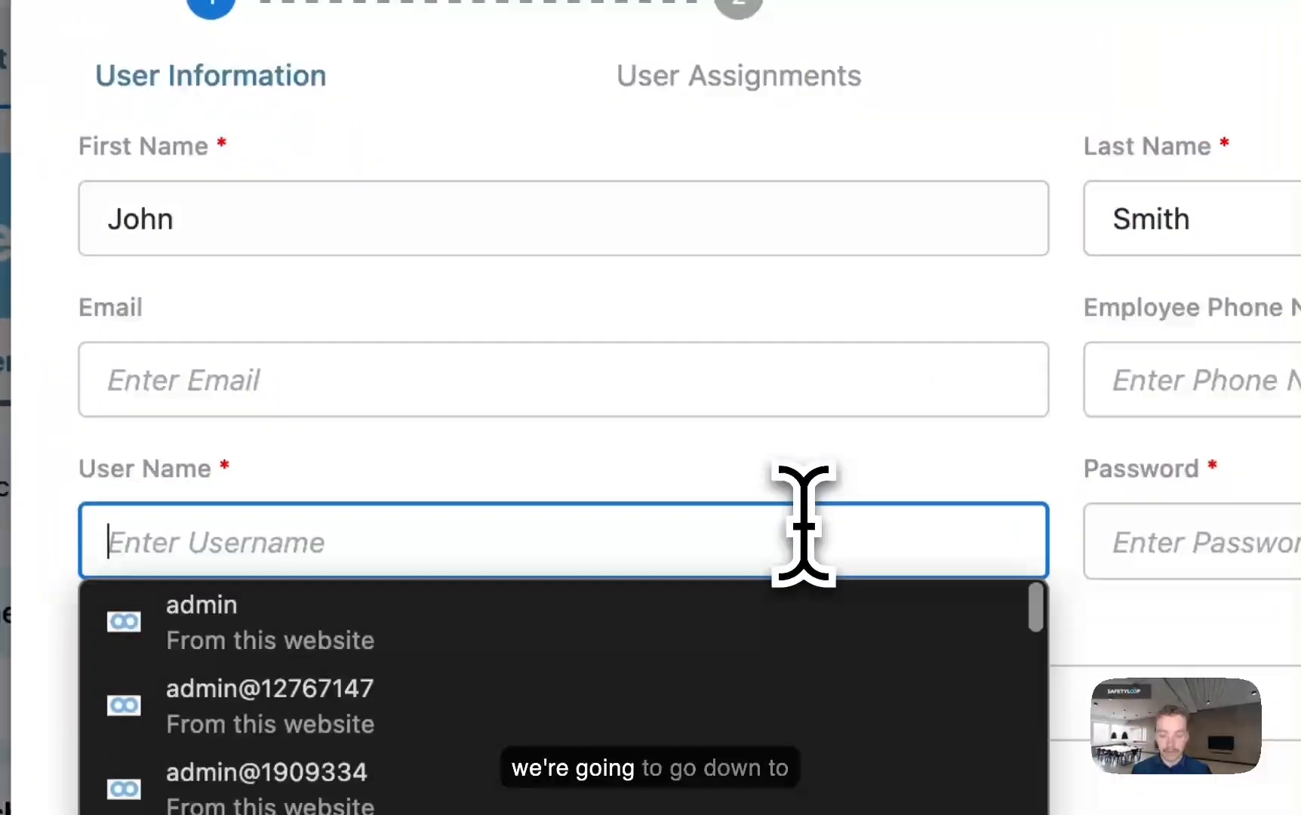
pyautogui.write('joh')
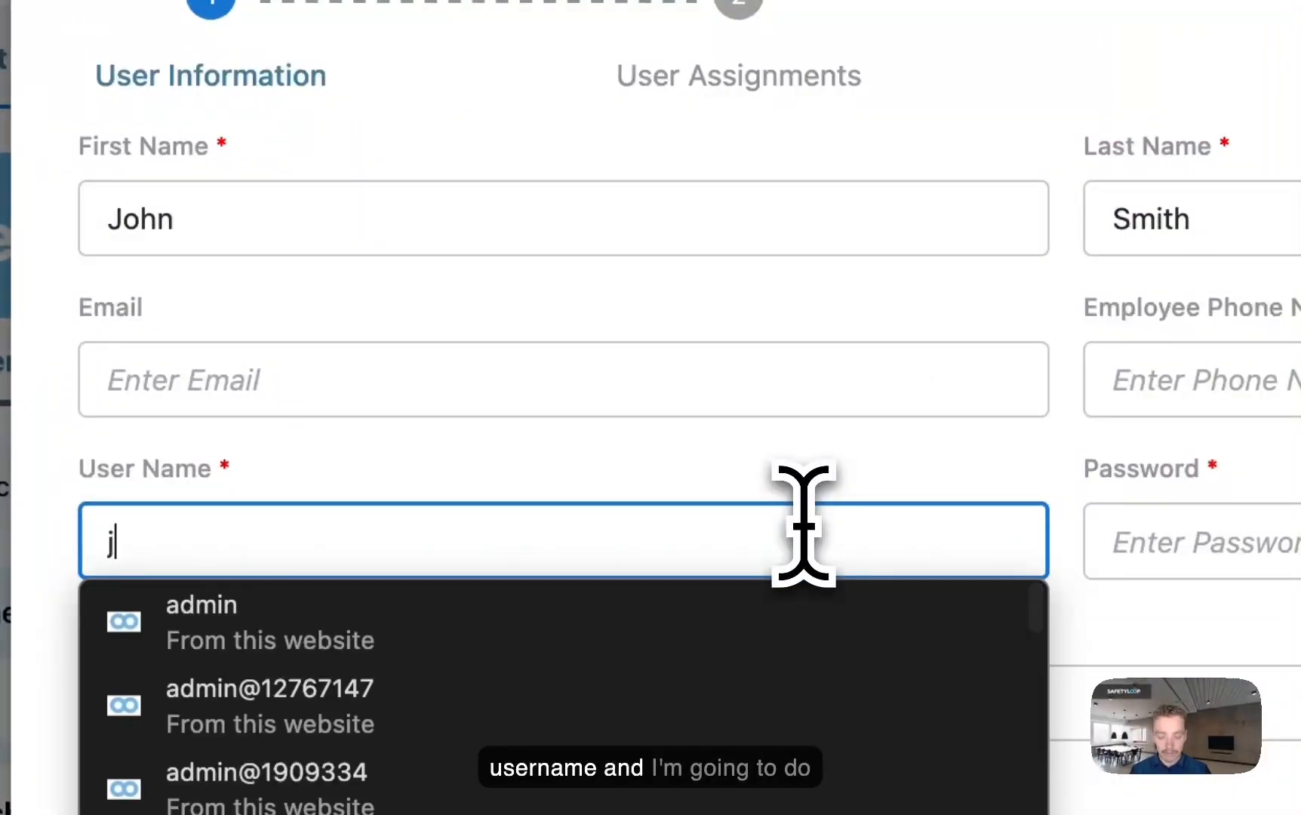
pyautogui.write('n')
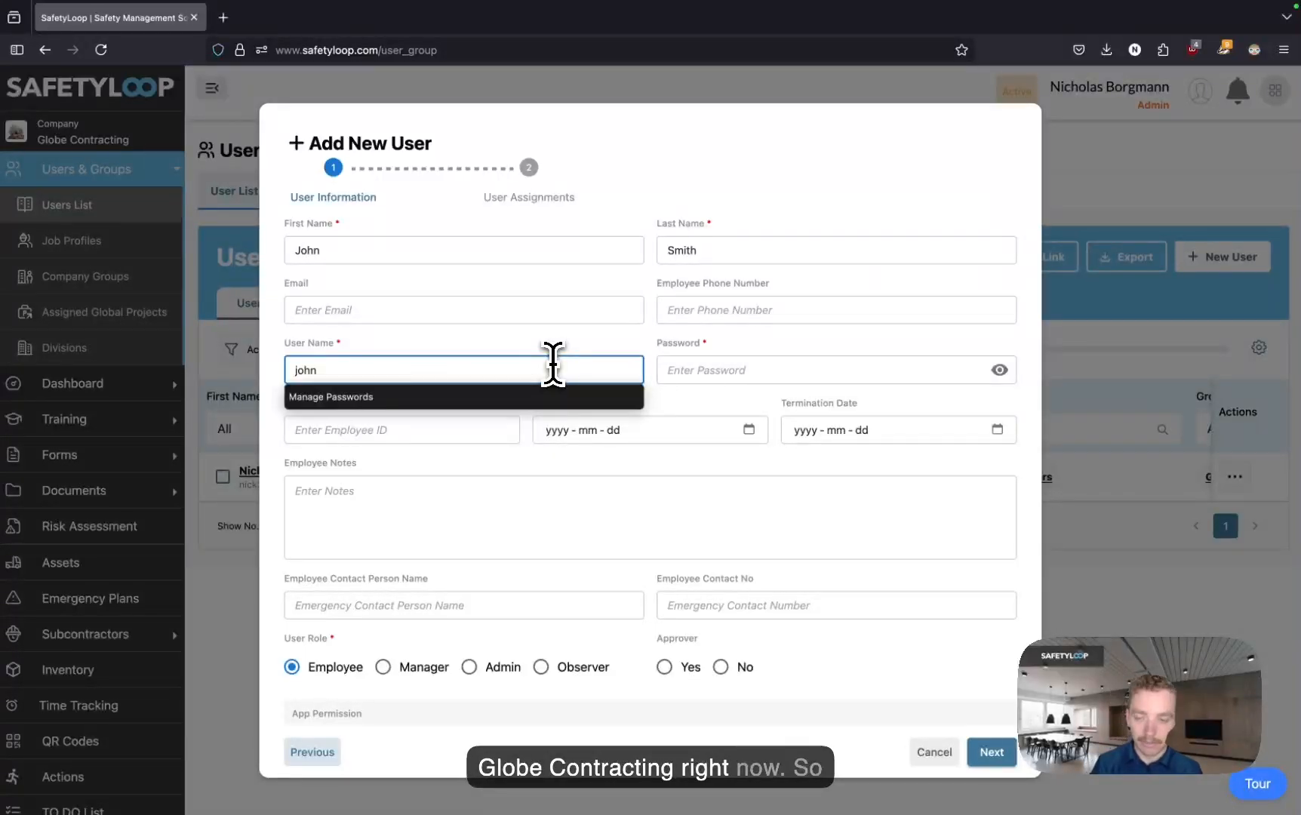
pyautogui.write('@globe')
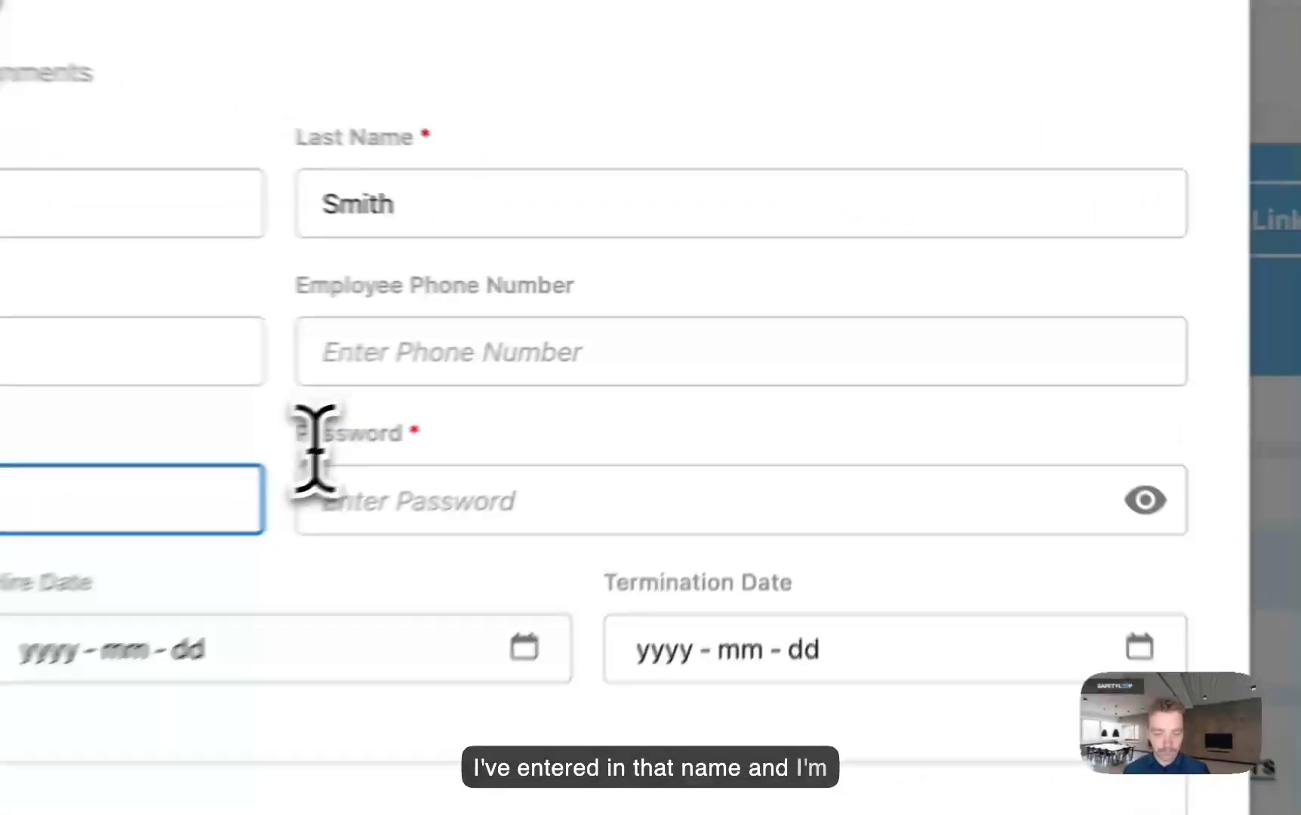
pyautogui.click(678, 370)
pyautogui.click(303, 526)
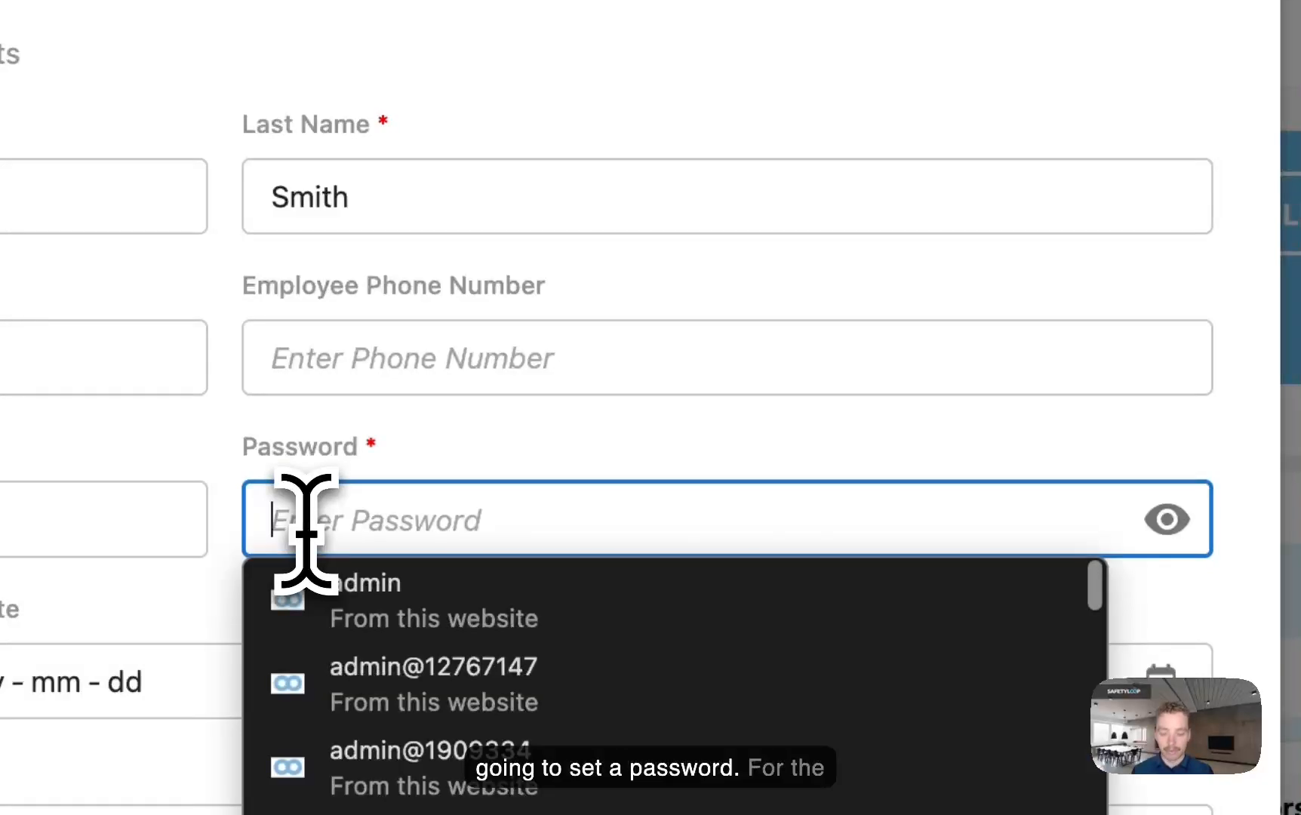
pyautogui.write('••••••')
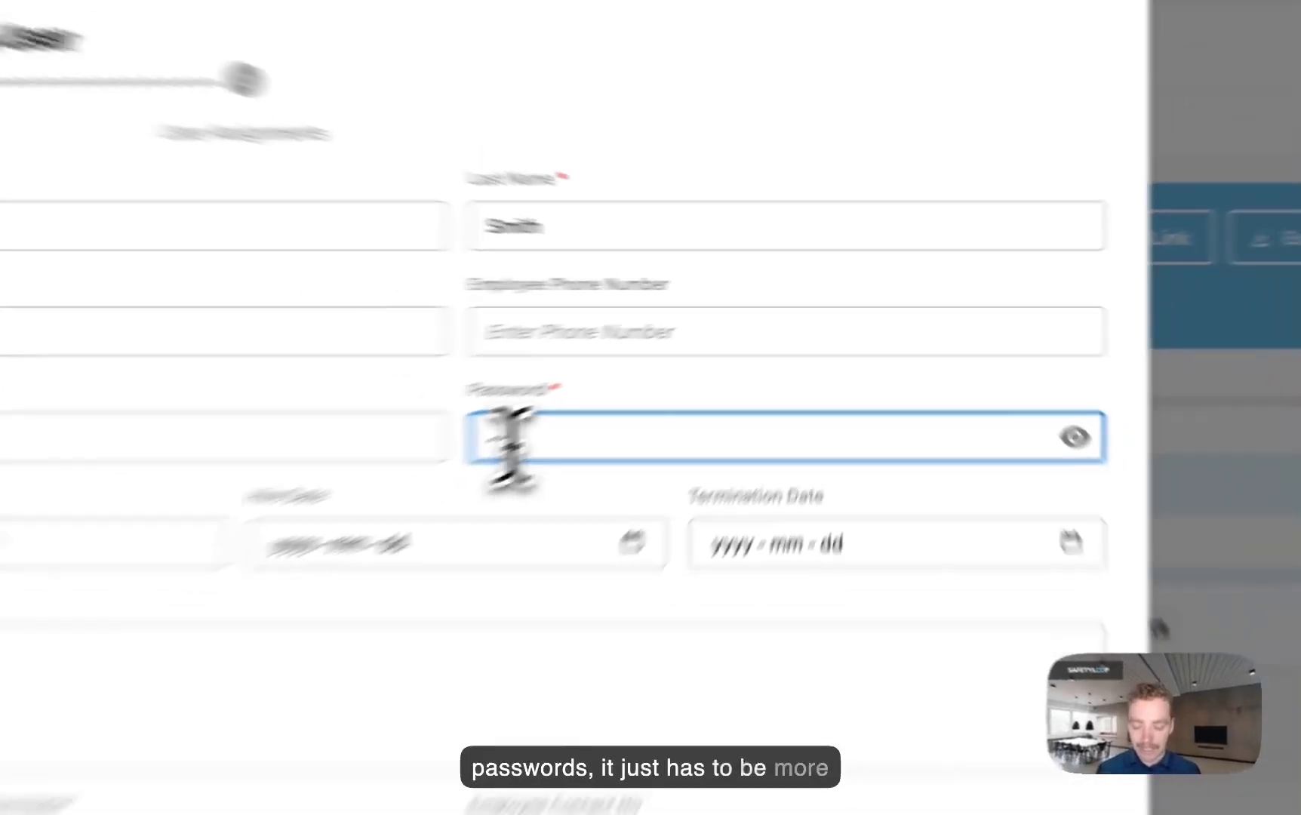
pyautogui.write('••')
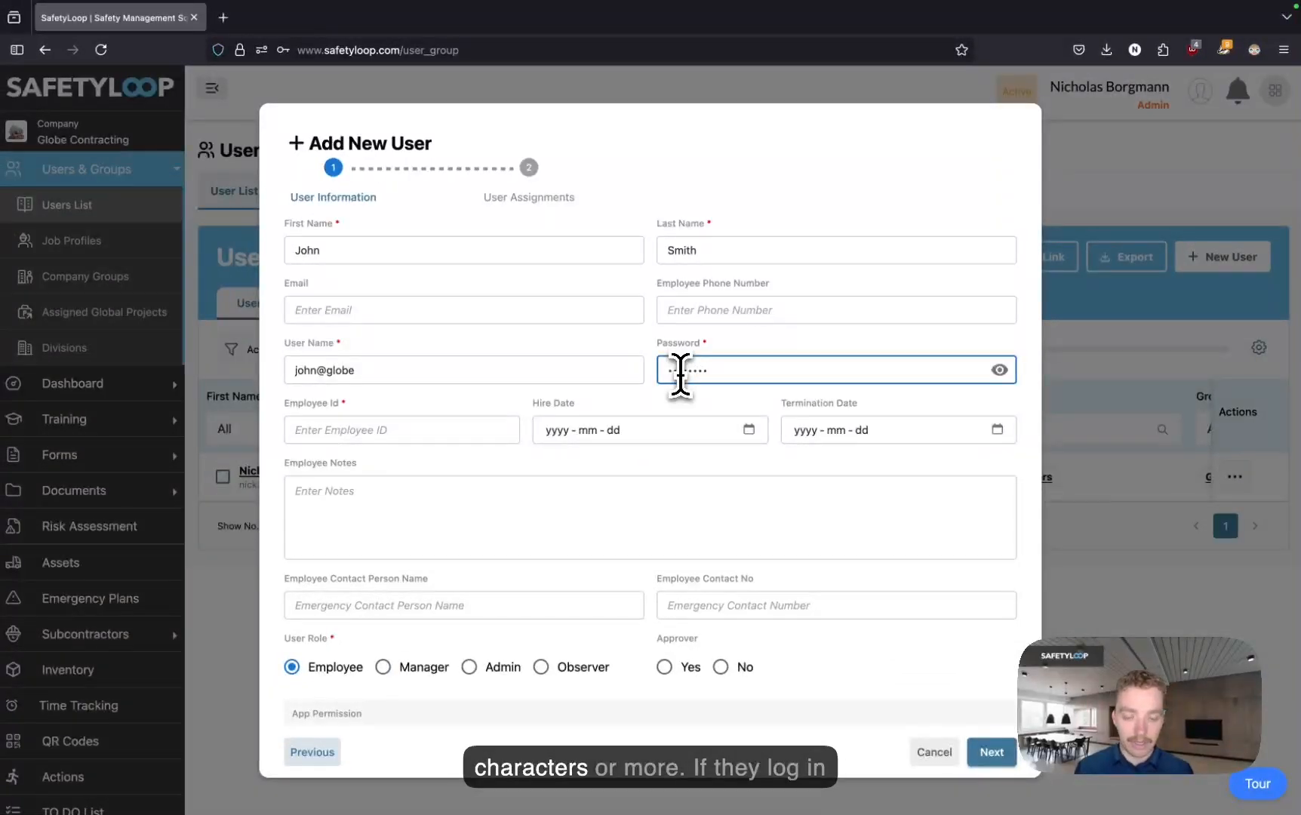
# Step: Enter the employee ID, keep the Employee role, and proceed to the user assignments
pyautogui.click(447, 428)
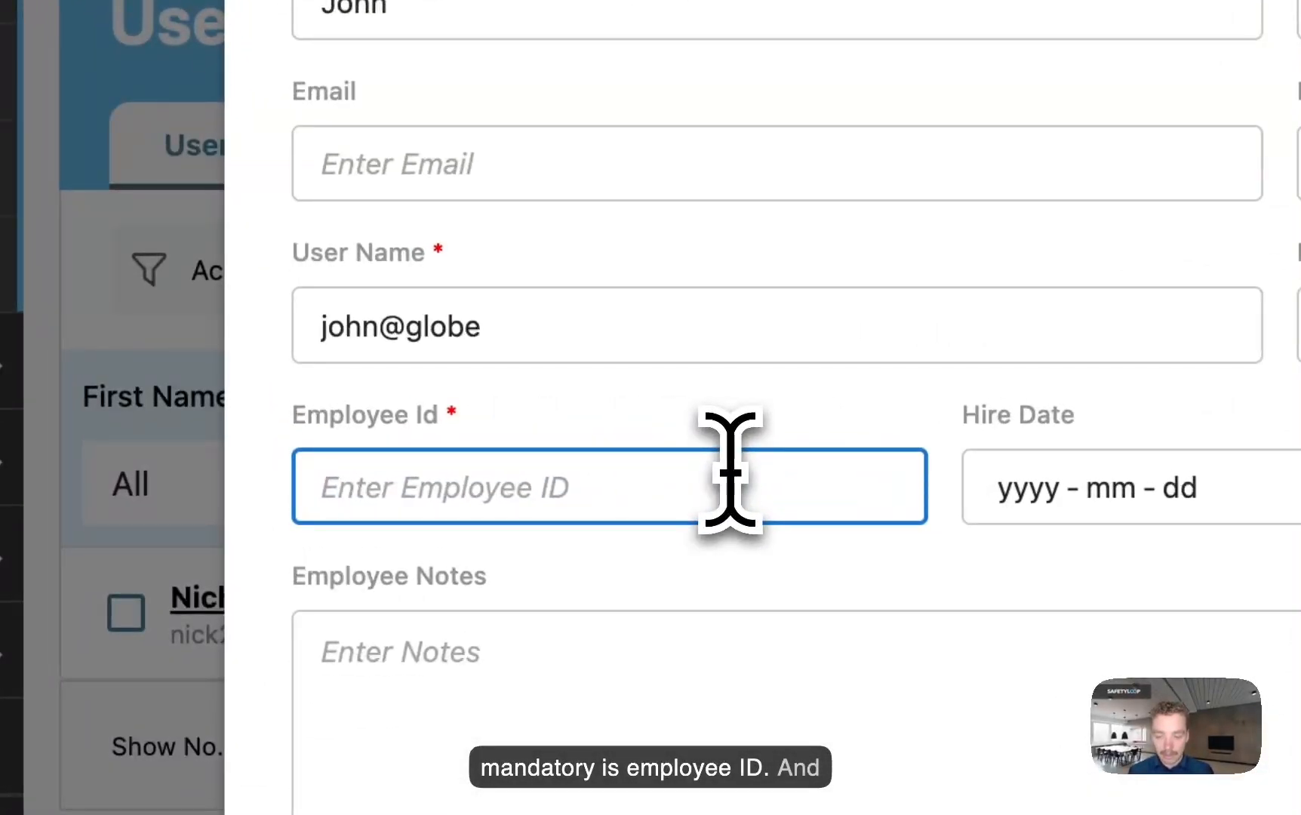
pyautogui.write('02')
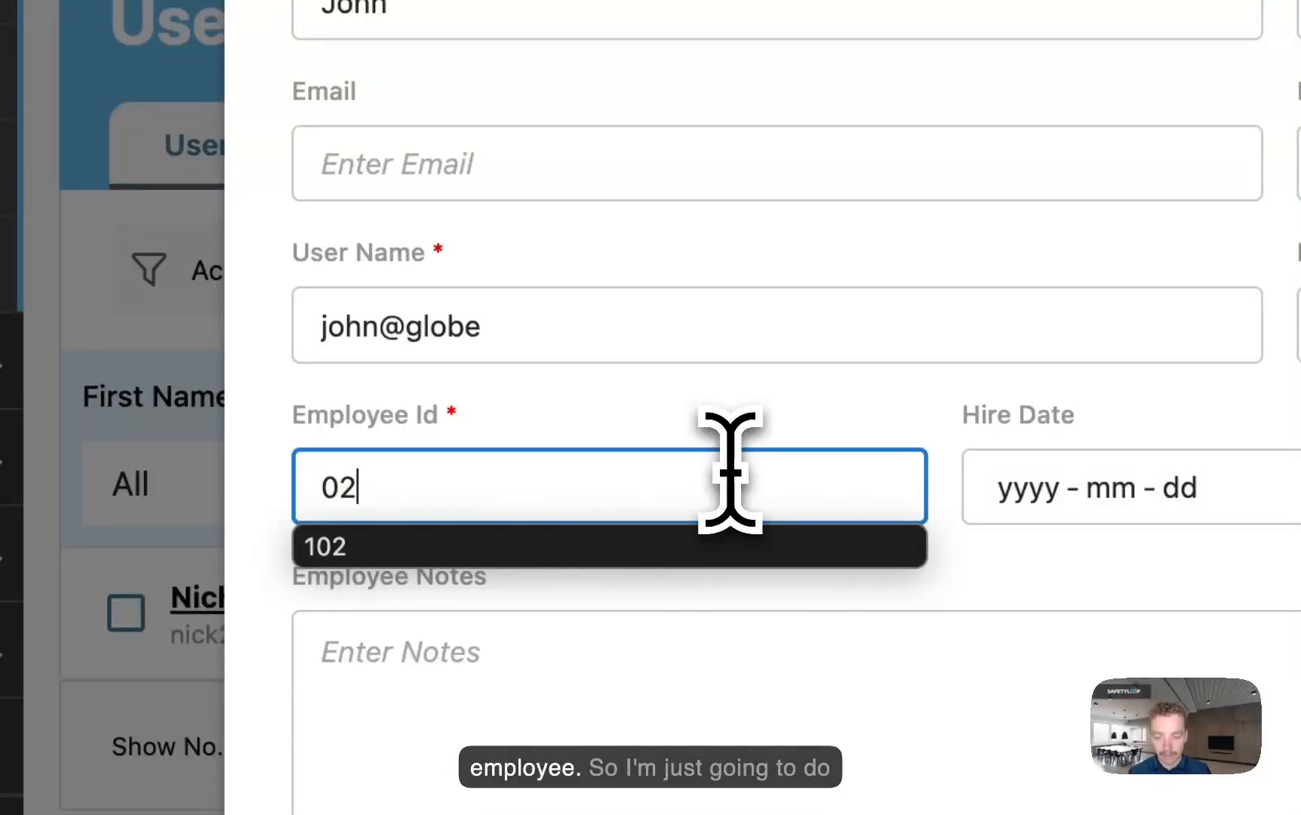
pyautogui.click(724, 390)
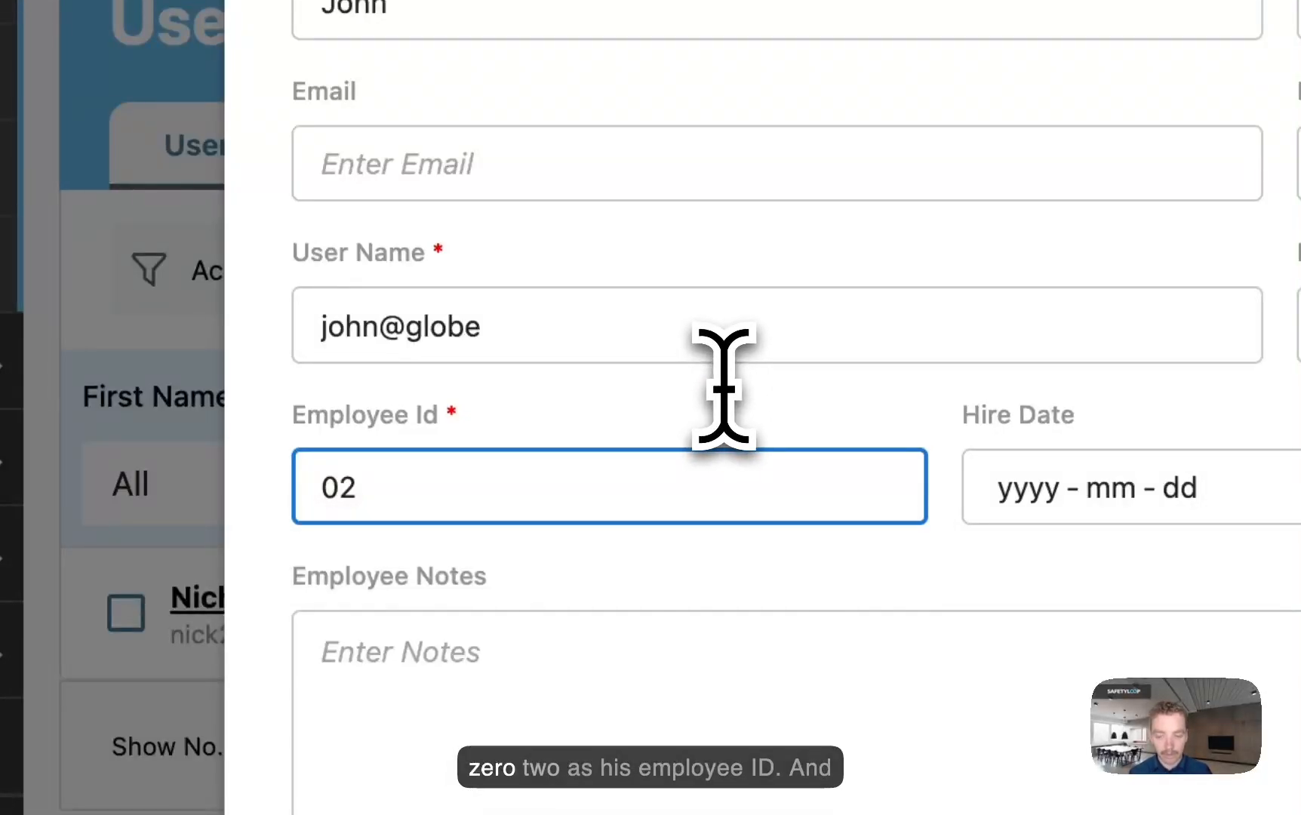
pyautogui.click(1072, 482)
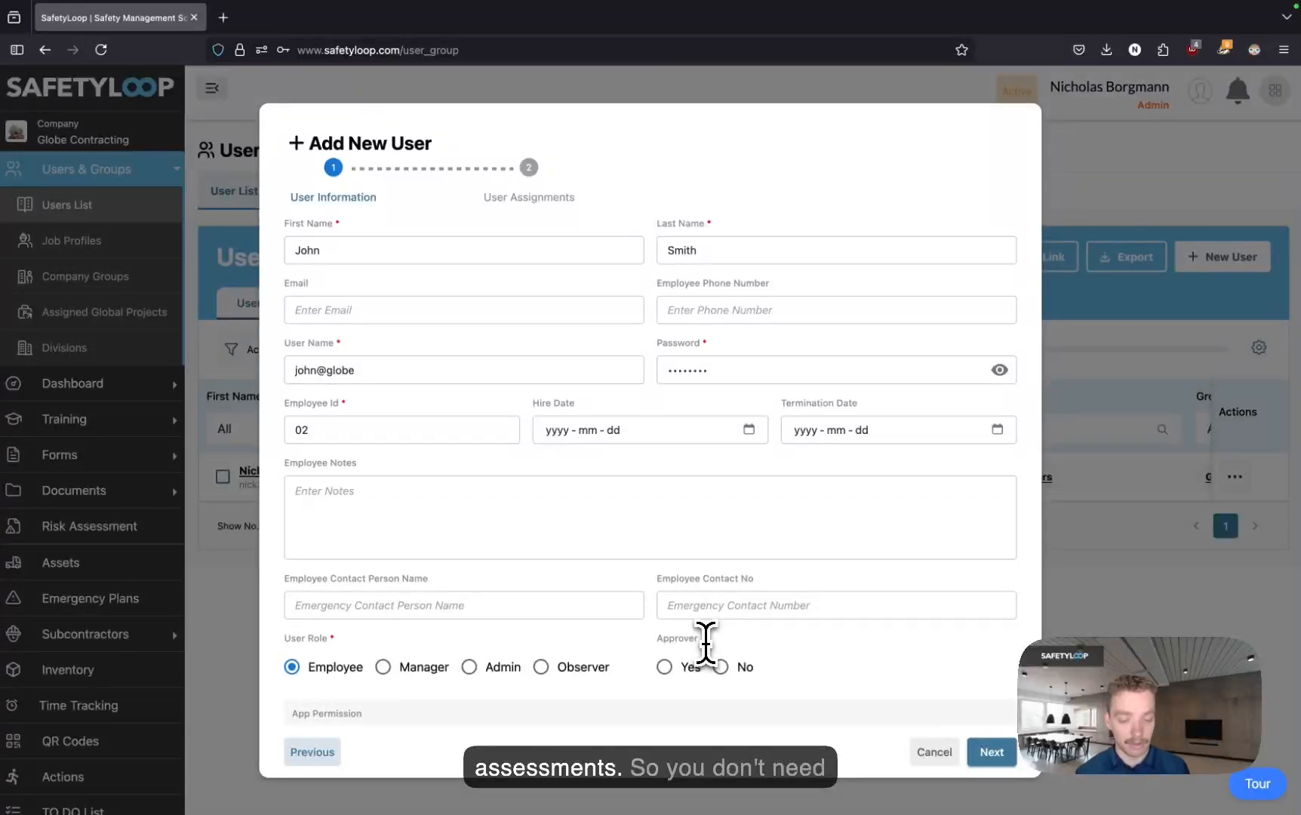
pyautogui.scroll(-1, 706, 645)
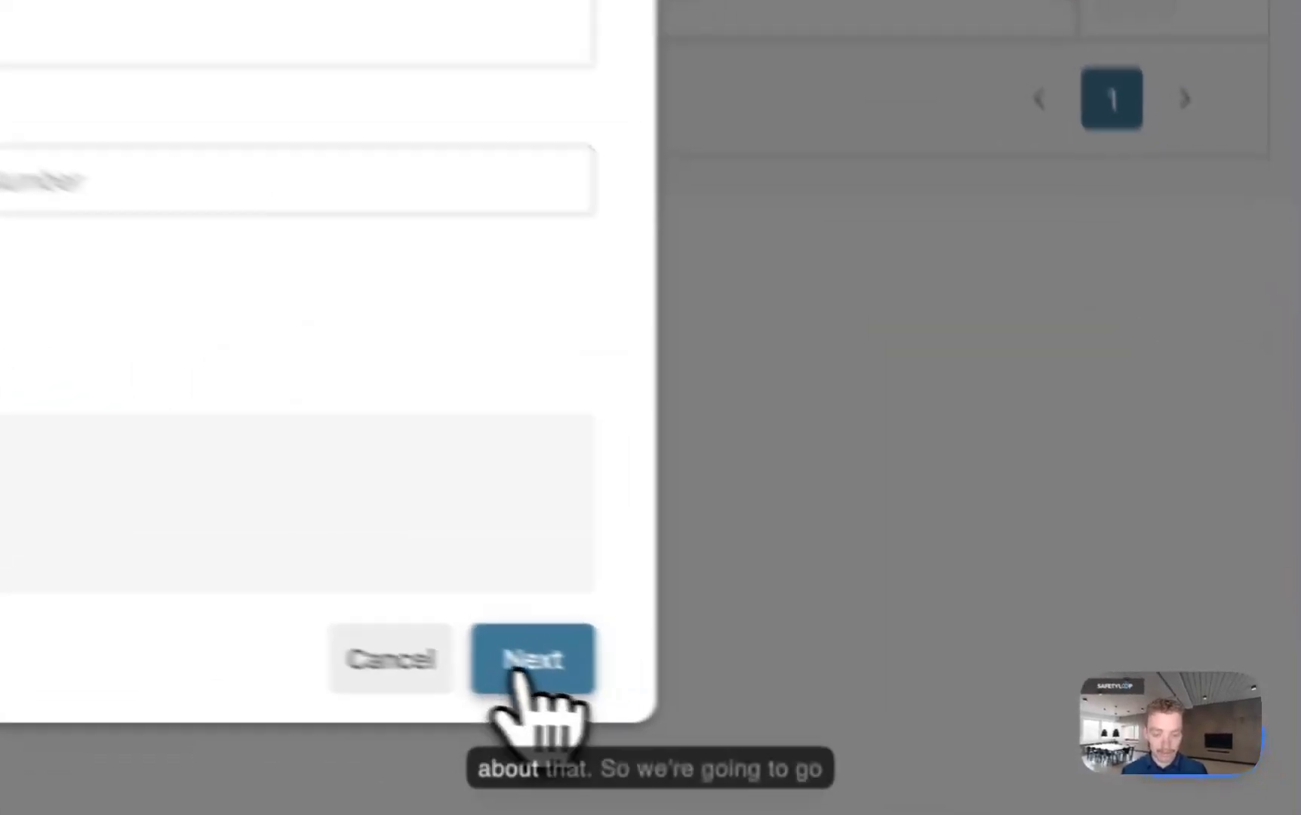
pyautogui.click(988, 755)
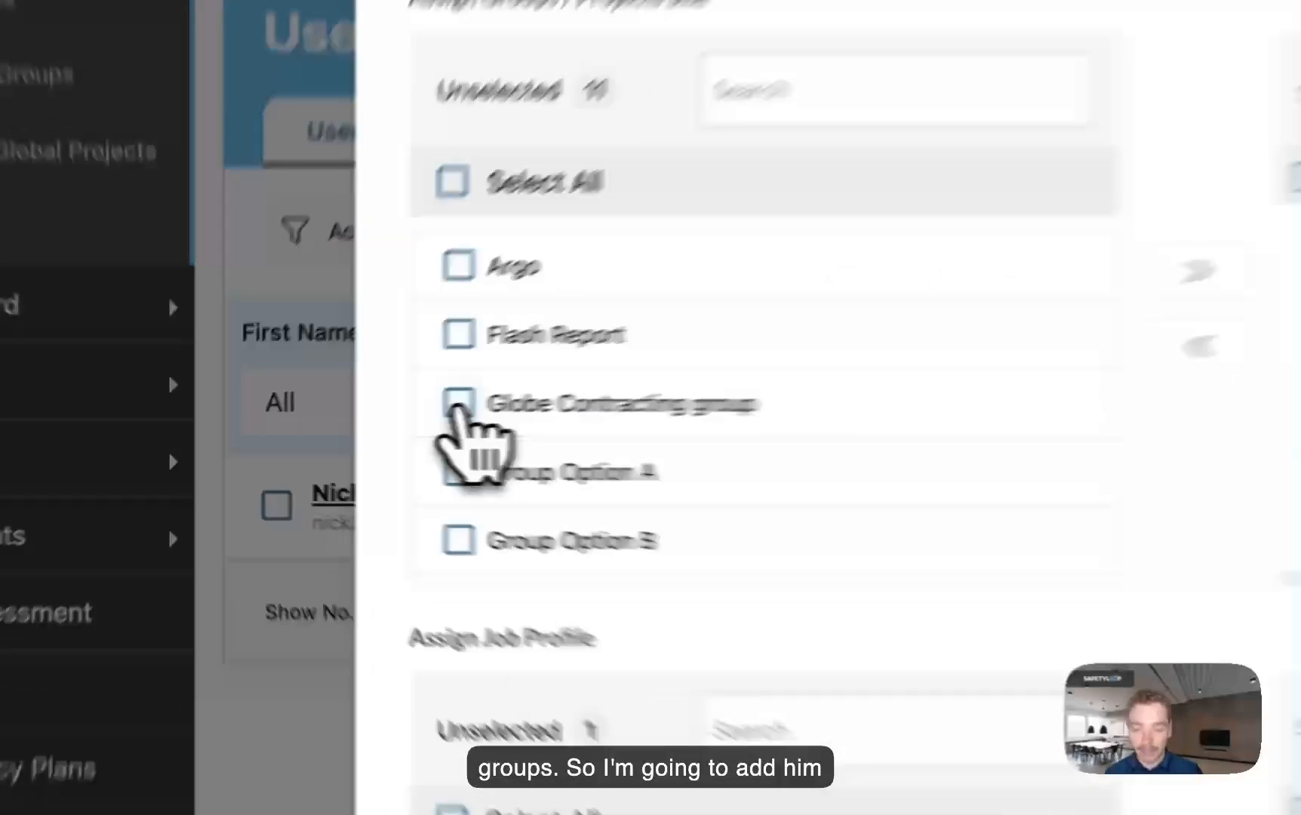
# Step: Assign the new user to the Globe Contracting group and Project A
pyautogui.click(307, 429)
pyautogui.scroll(-3, 528, 403)
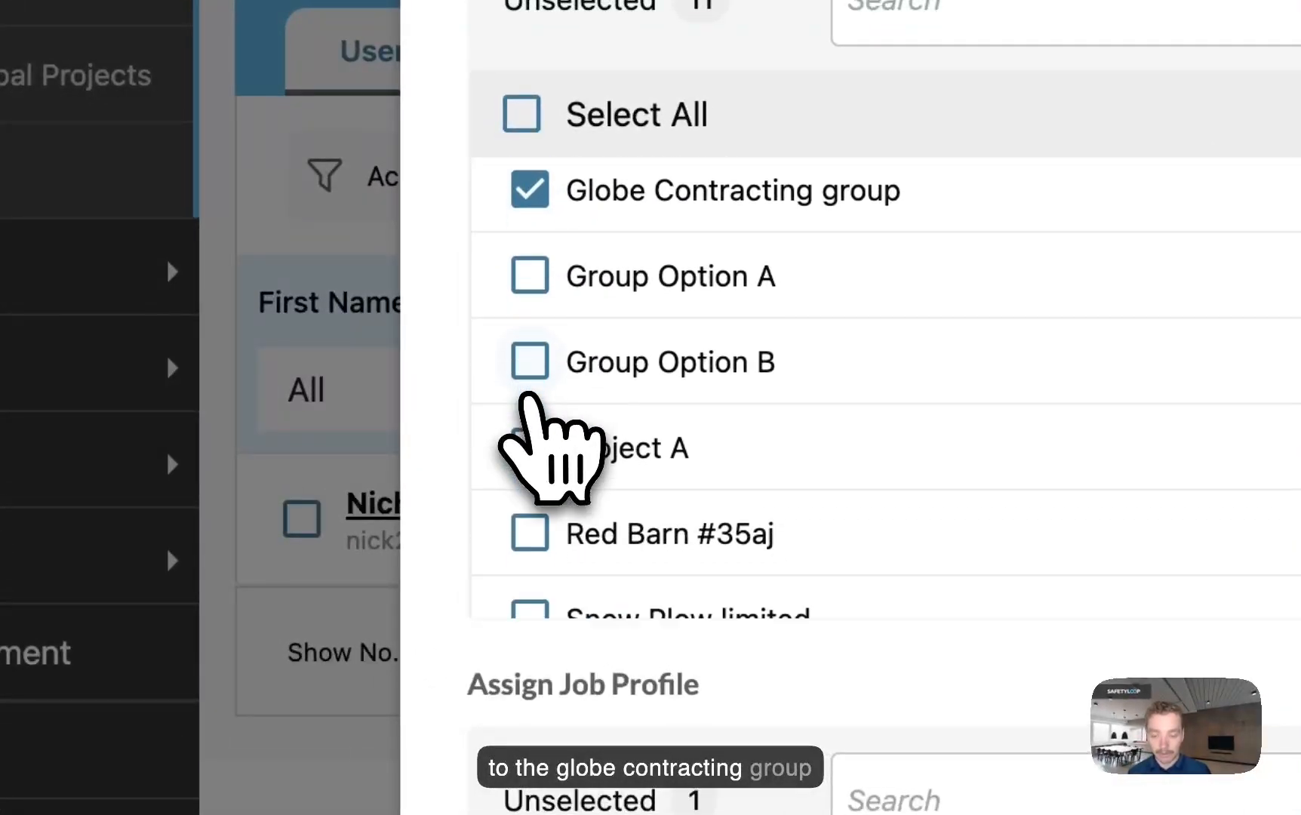
pyautogui.click(530, 417)
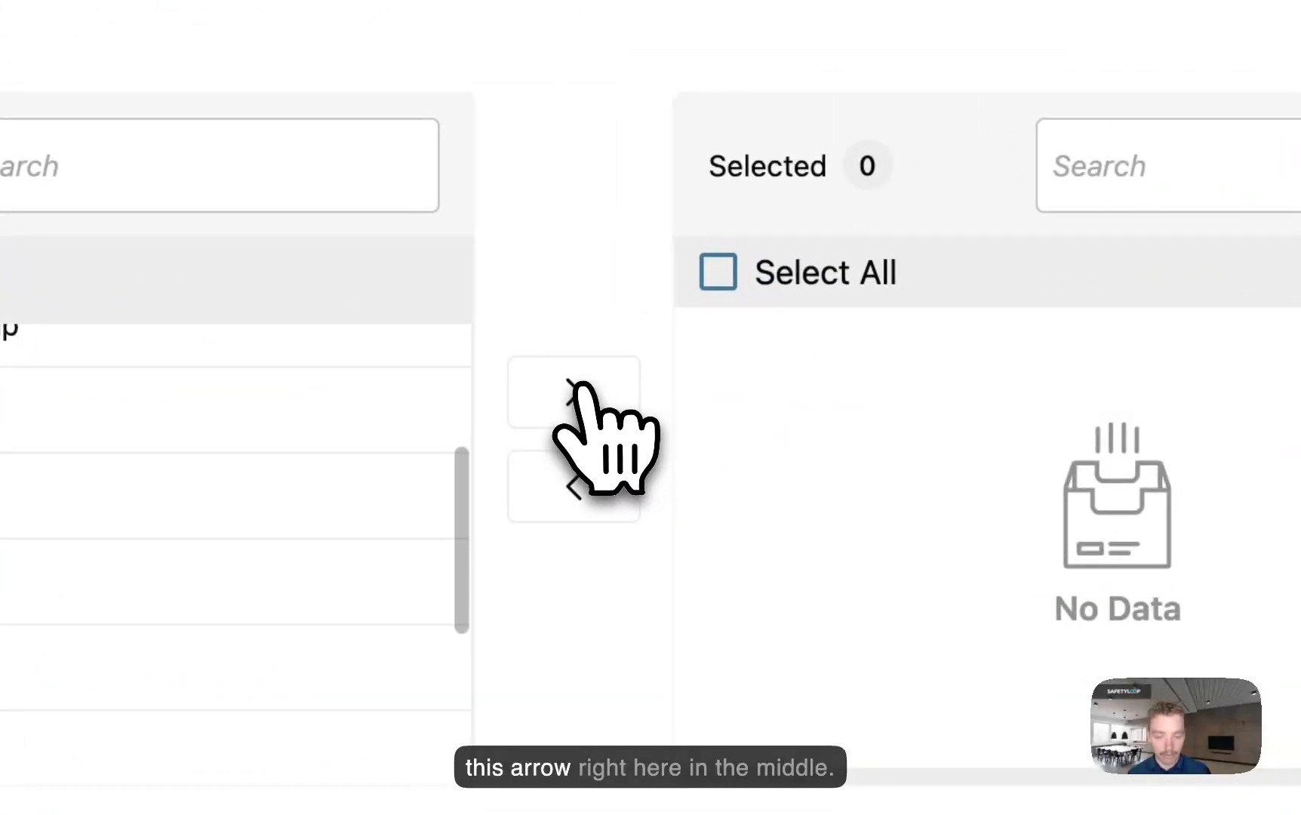
pyautogui.click(796, 381)
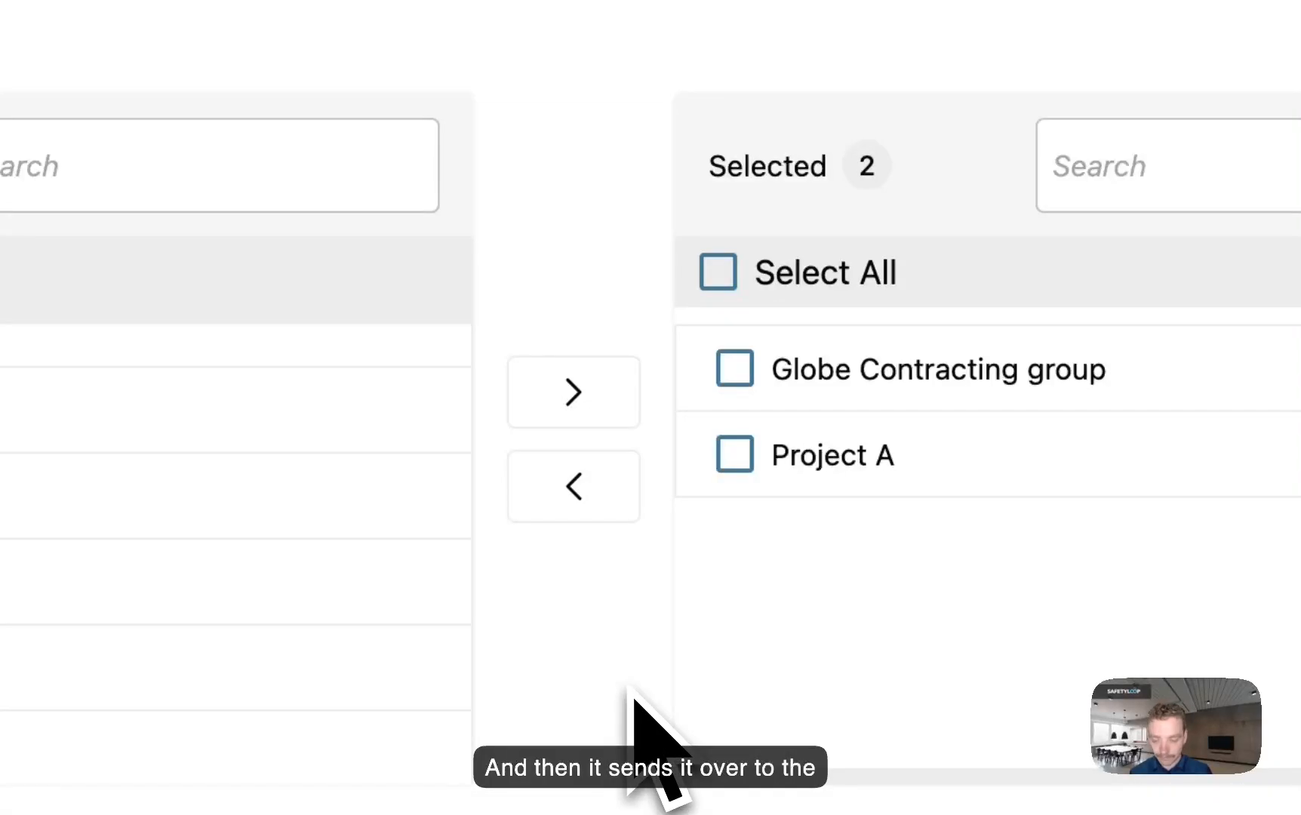
# Step: Assign the Labourer job profile to the new user
pyautogui.scroll(-2, 631, 692)
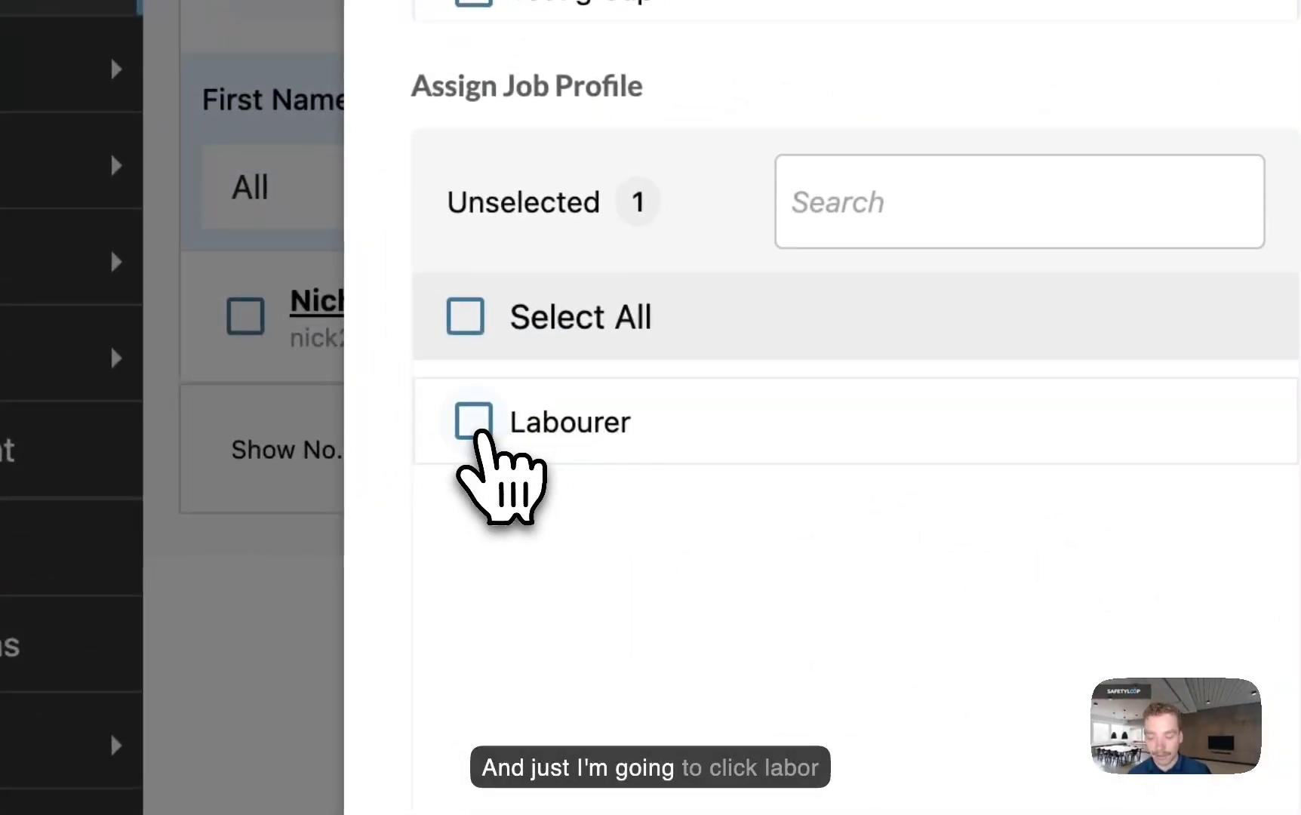
pyautogui.click(308, 519)
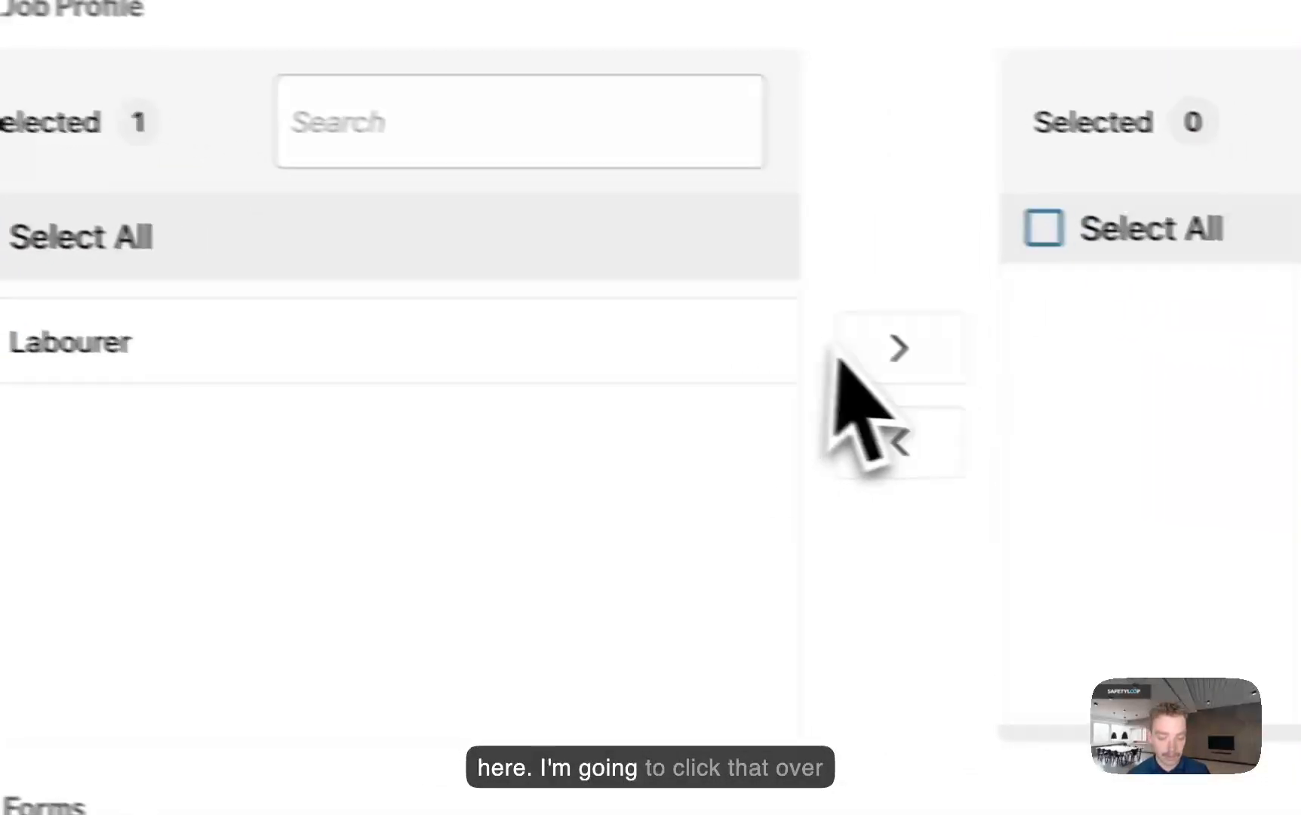
pyautogui.click(1300, 422)
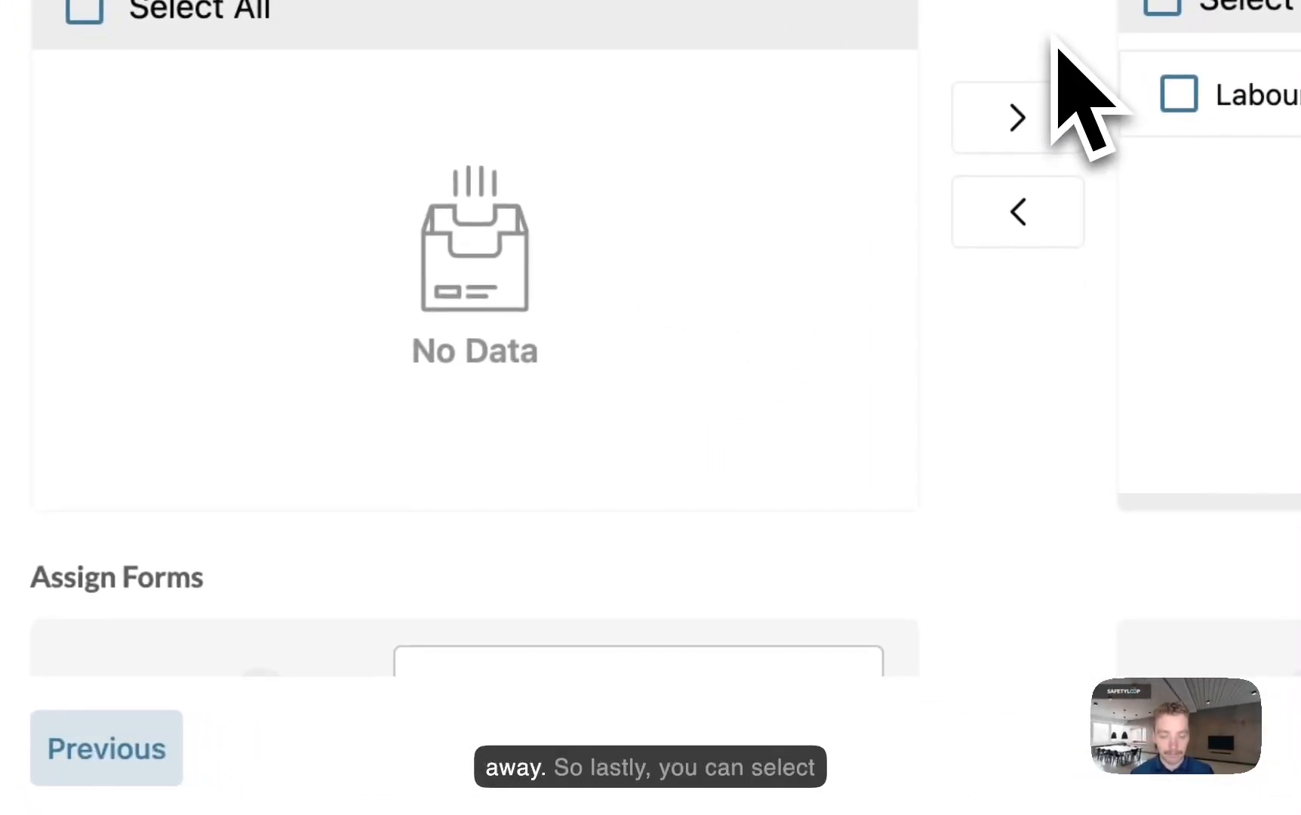
# Step: Submit the new user without assigning any forms
pyautogui.scroll(-2, 668, 486)
pyautogui.scroll(-3, 1056, 45)
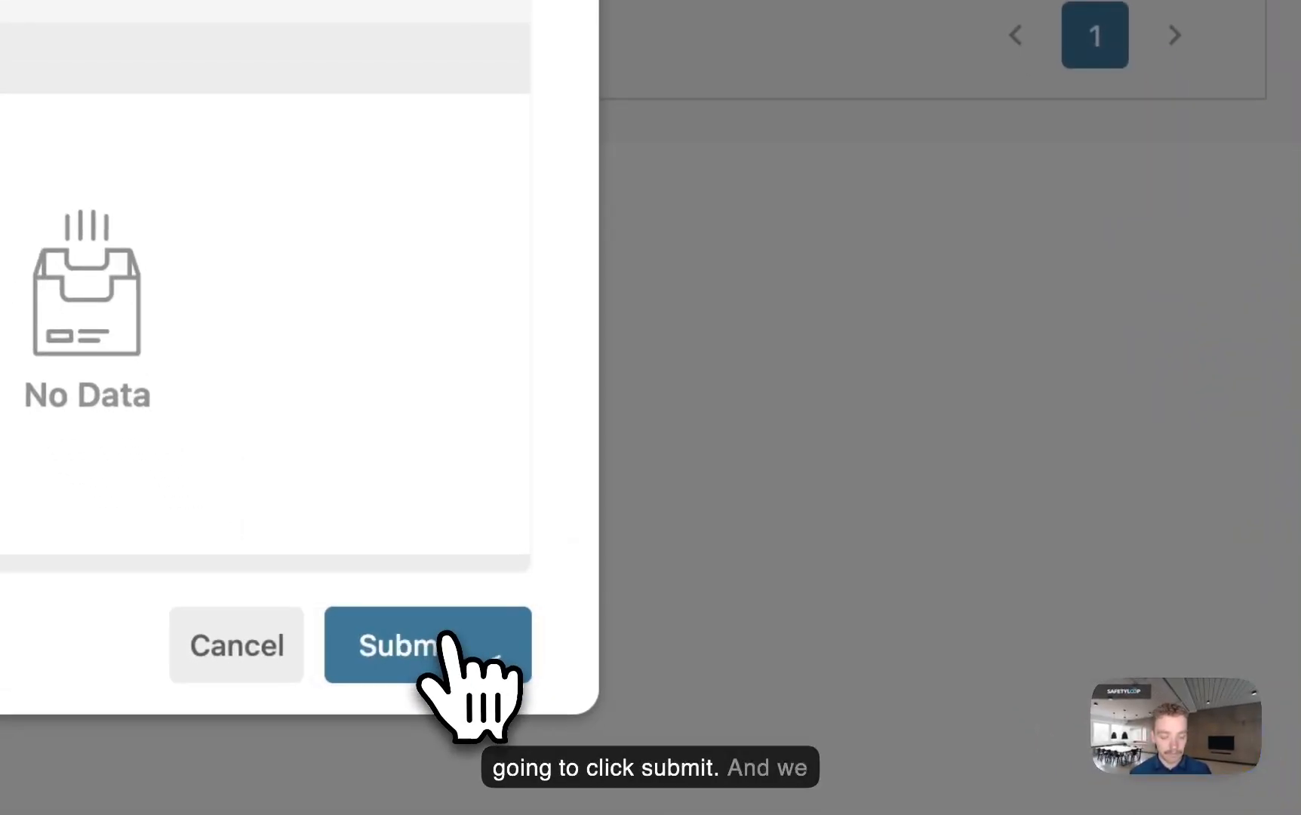
pyautogui.click(447, 638)
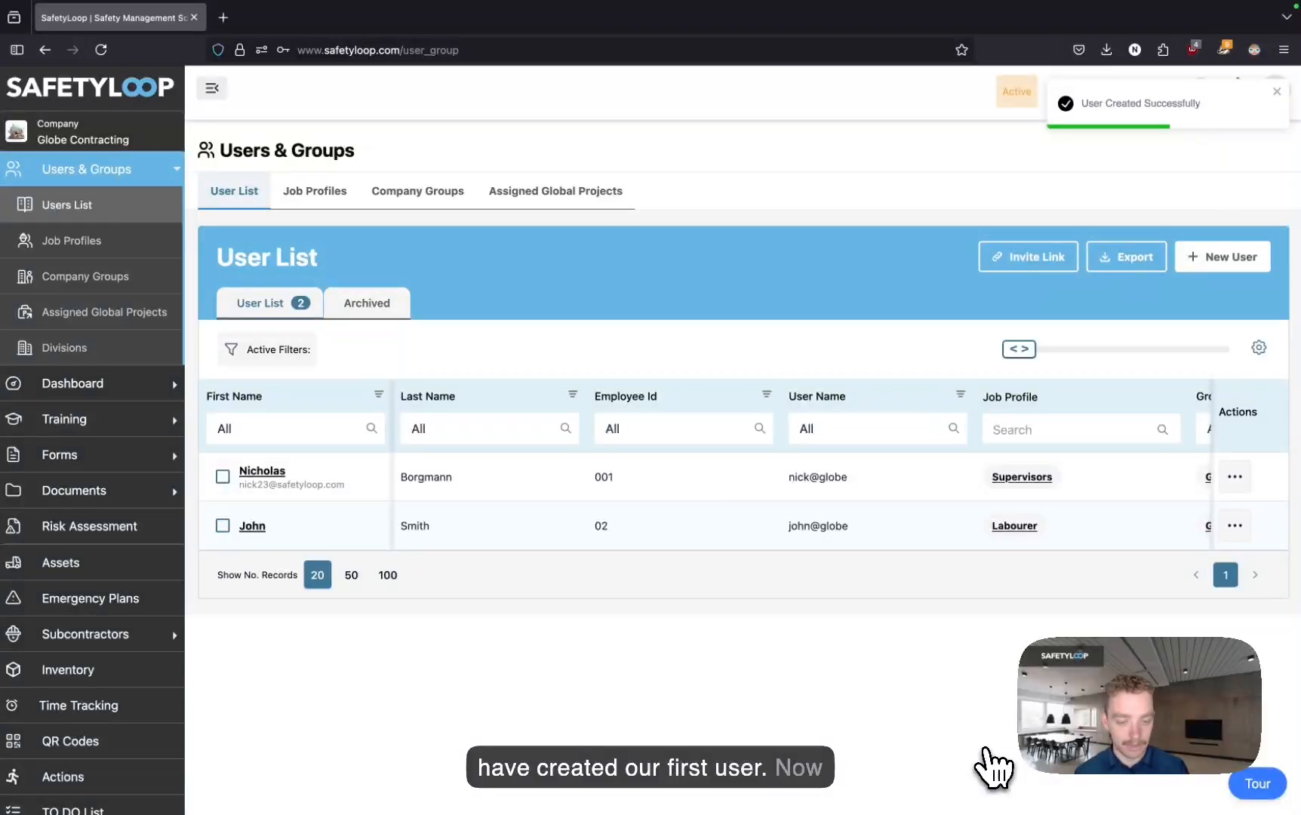